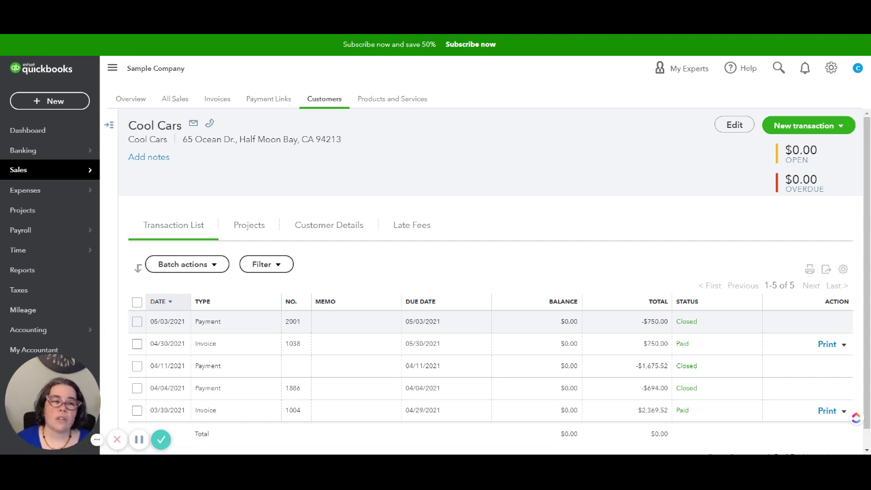
Start a Cool Cars invoice dated 05/03/2021 and enter NSF Fee as the first line's product.
click(70, 102)
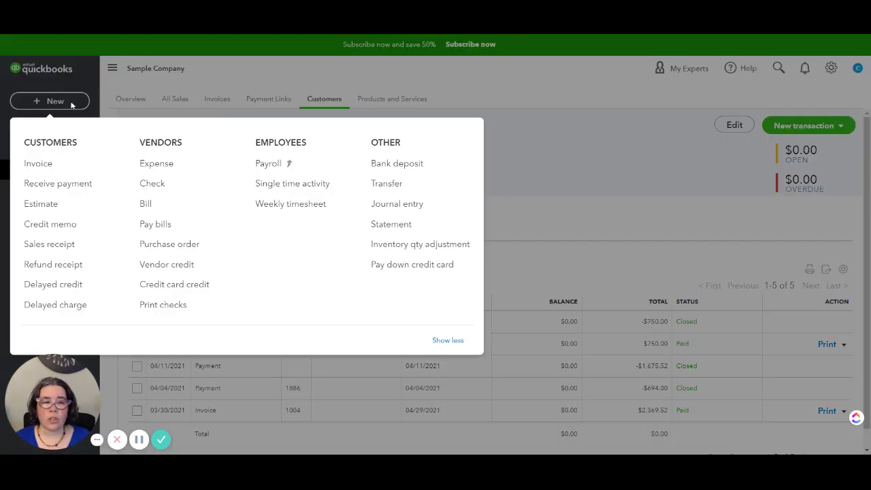
click(35, 166)
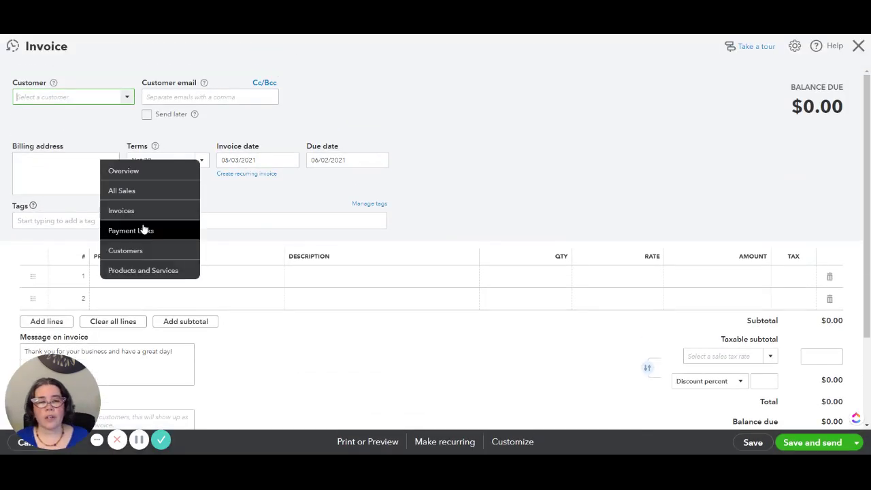
text(Cool Cars)
click(83, 138)
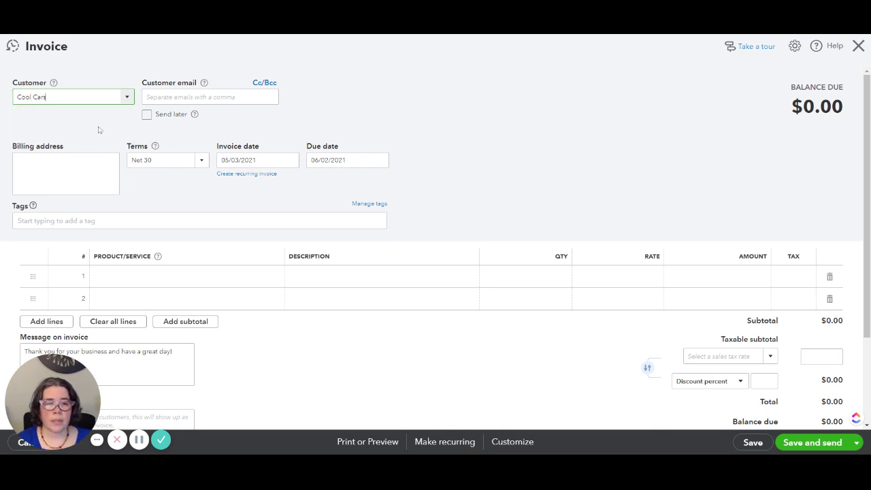
click(289, 161)
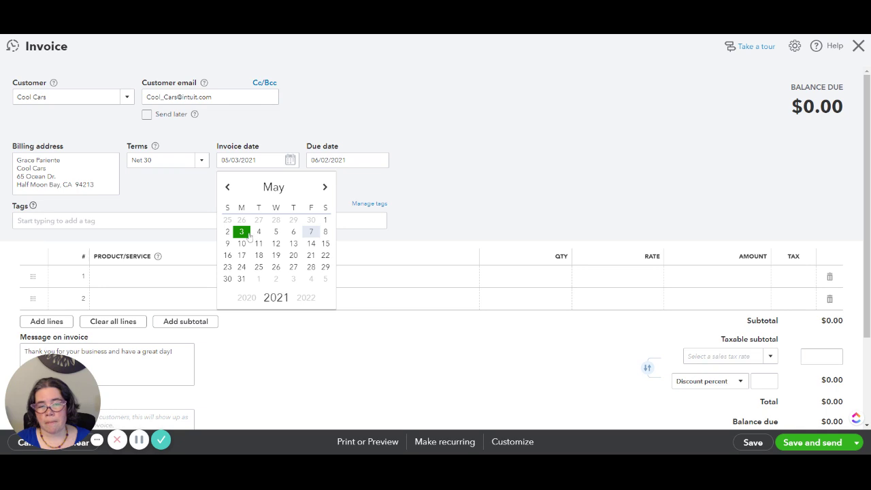
click(402, 188)
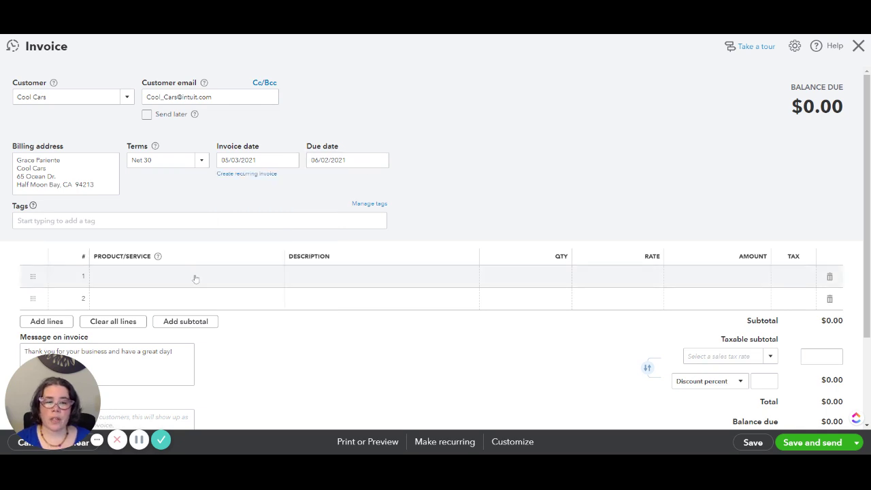
click(194, 277)
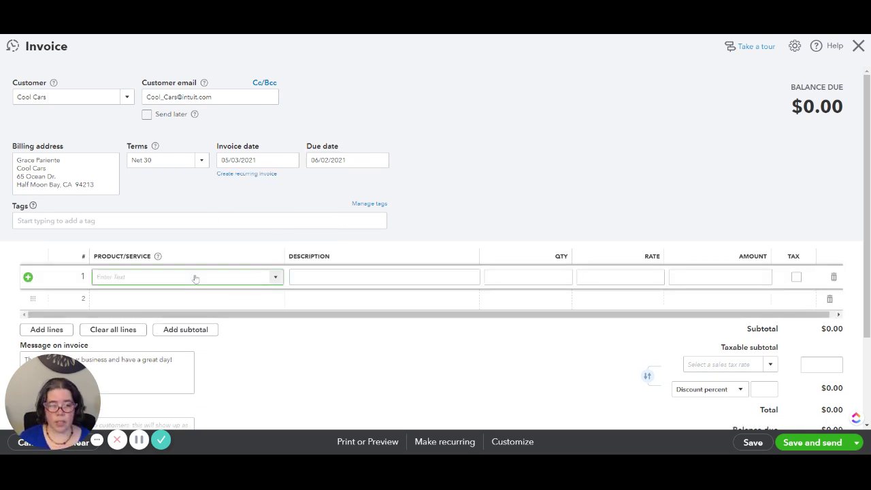
text(NSF Fee)
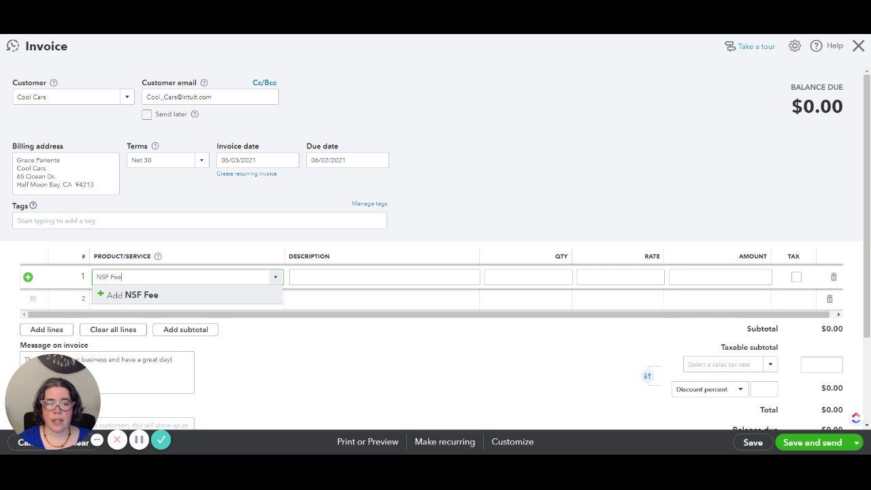
Add NSF Fee as a non-inventory item with Bank Charges as its income account.
click(121, 298)
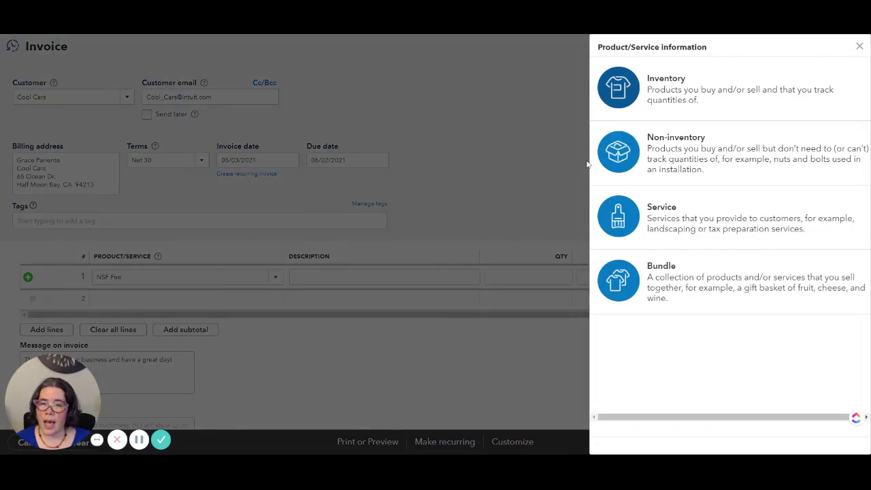
click(648, 160)
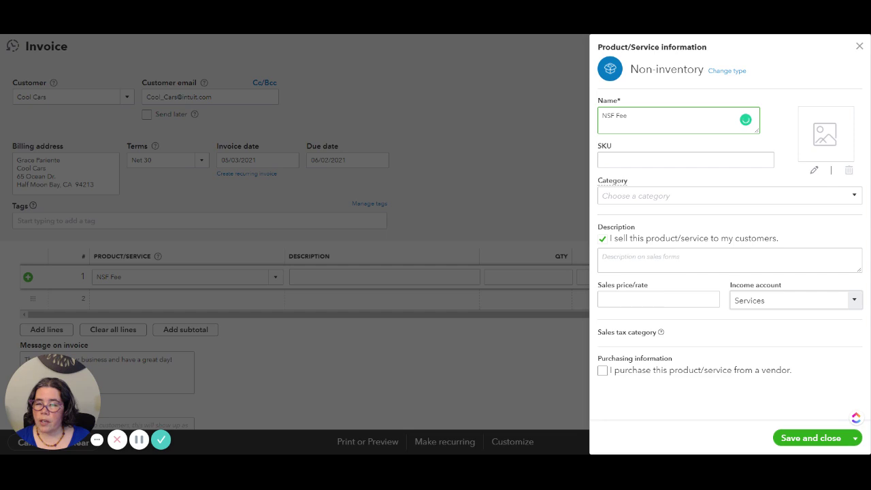
text(Bank Charges)
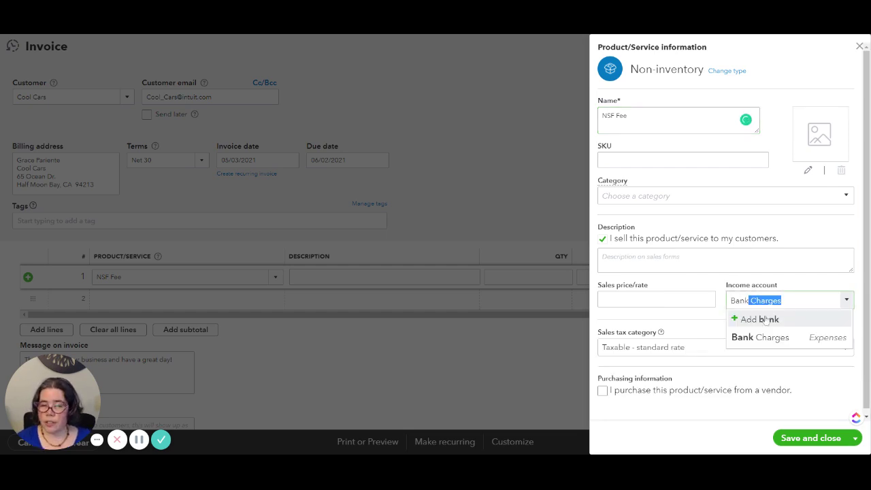
click(757, 337)
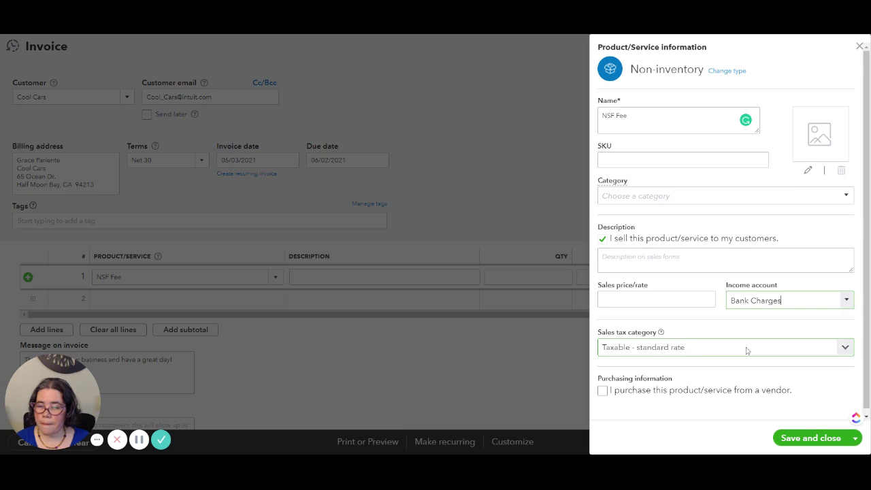
click(810, 438)
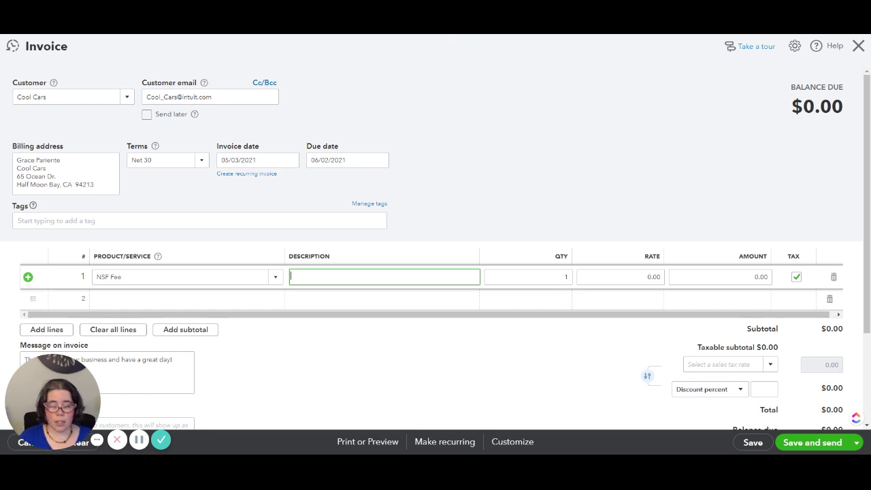
Make line 1 a non-taxable 'Fee for bounced check' at $25, then enter Bounced Fee on line 2.
text(Fee for)
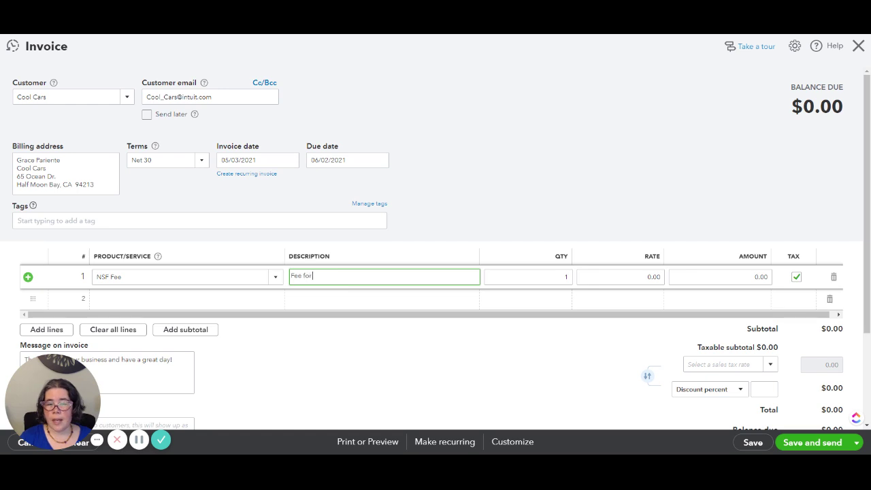
text( bounced check)
key(Tab)
key(Tab)
text(25)
key(Tab)
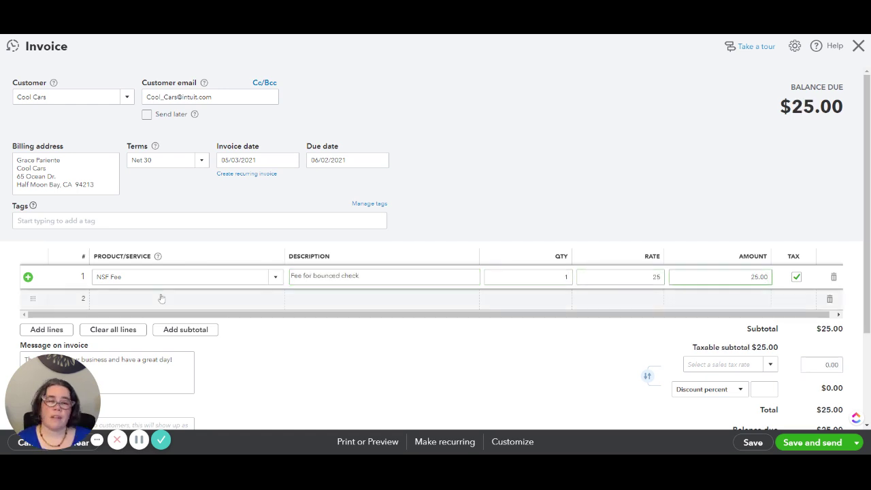
click(797, 276)
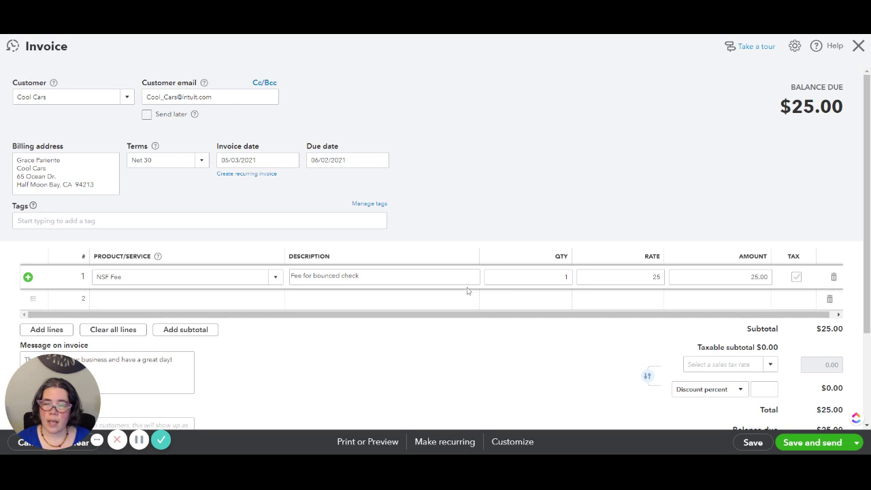
click(261, 298)
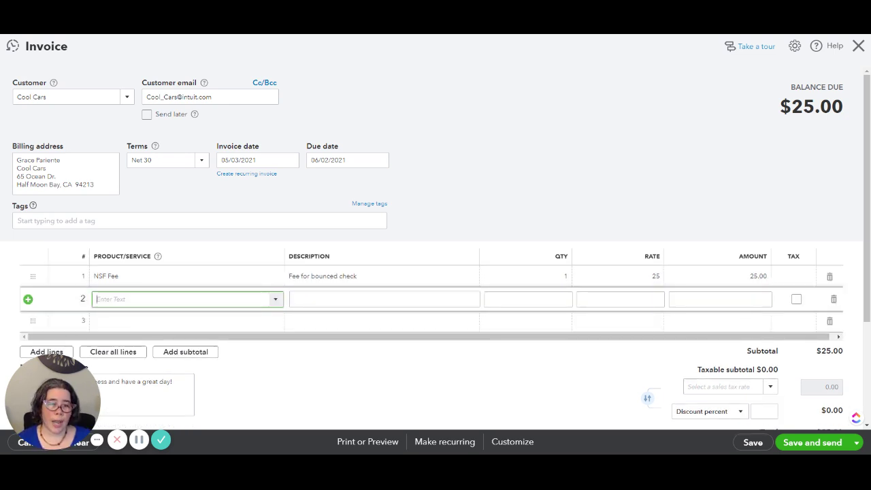
text(Bounced Fee)
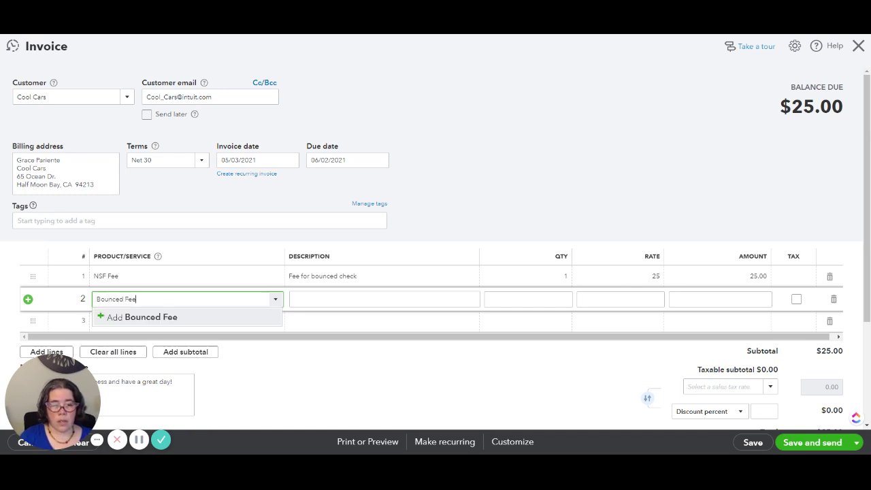
Add Bounced Fee as a non-inventory item with Checking as its income account.
click(140, 318)
click(681, 152)
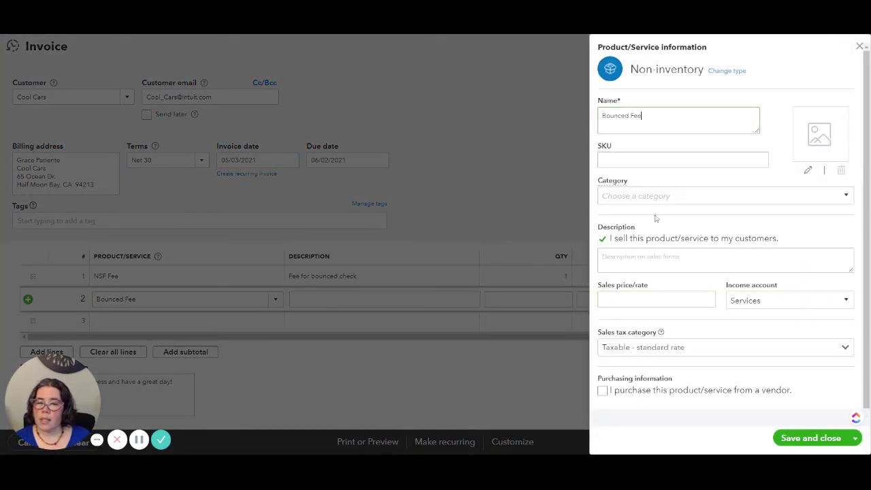
click(783, 300)
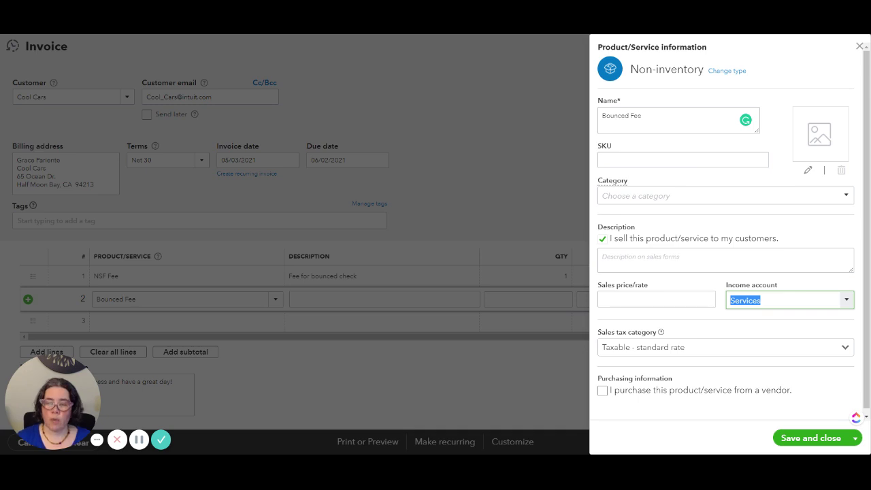
text(check)
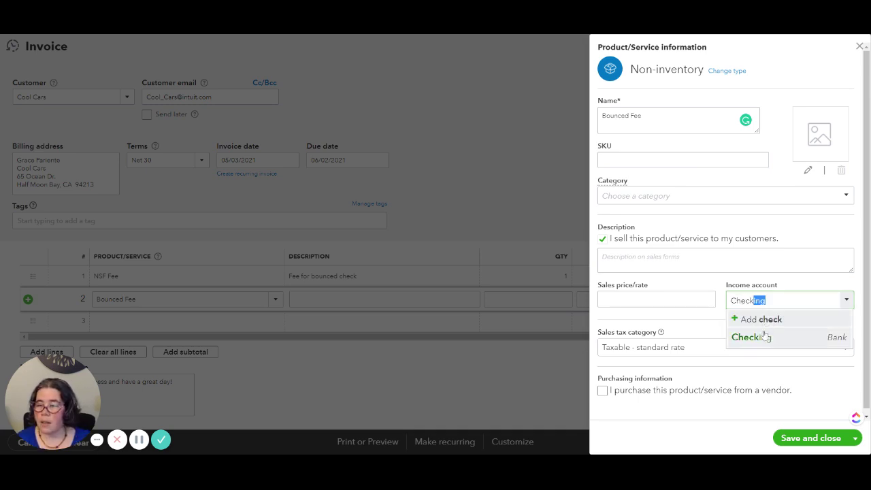
click(762, 337)
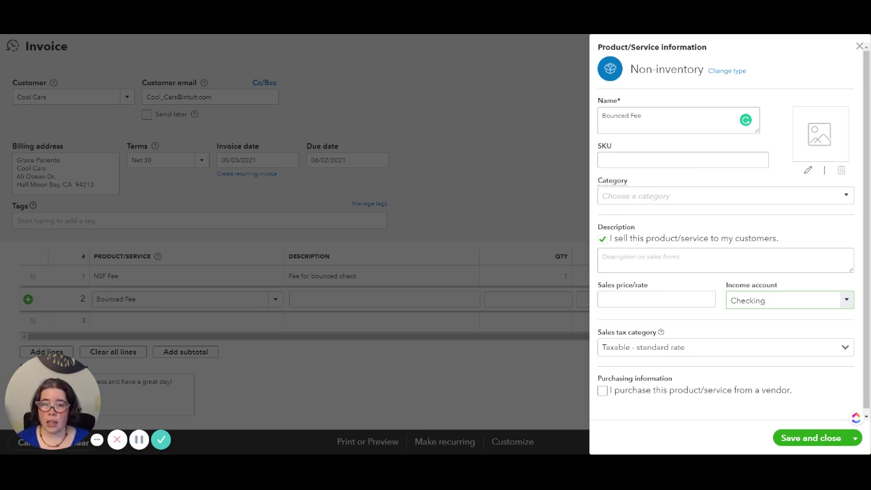
click(800, 438)
Give line 2 the description 'Returned check' and a rate of 750.
key(Tab)
text(Retu)
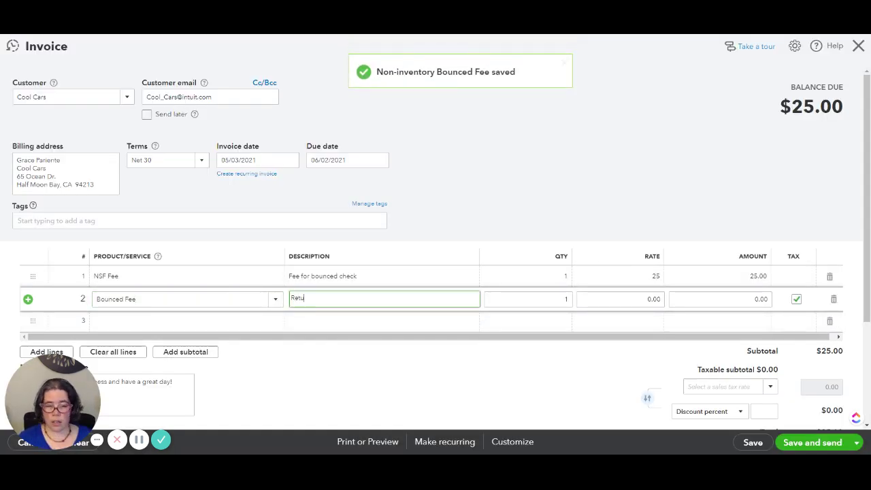
text(rned check)
key(Tab)
key(Tab)
text(750)
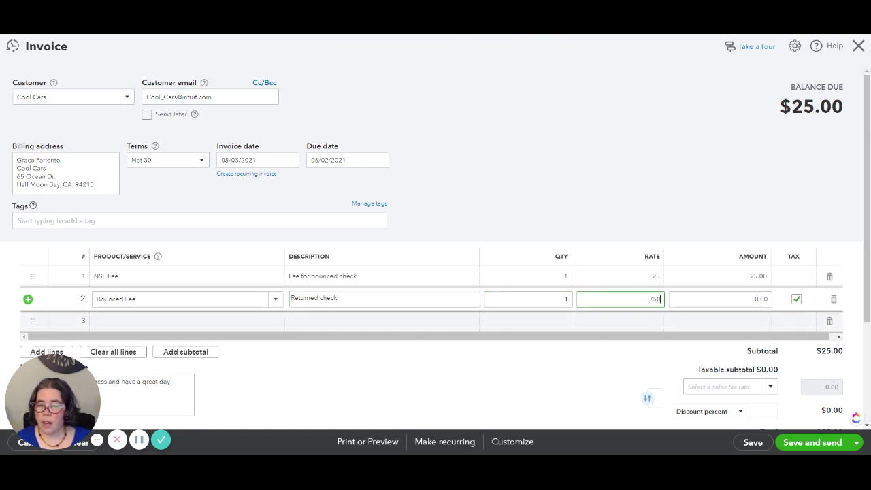
click(667, 375)
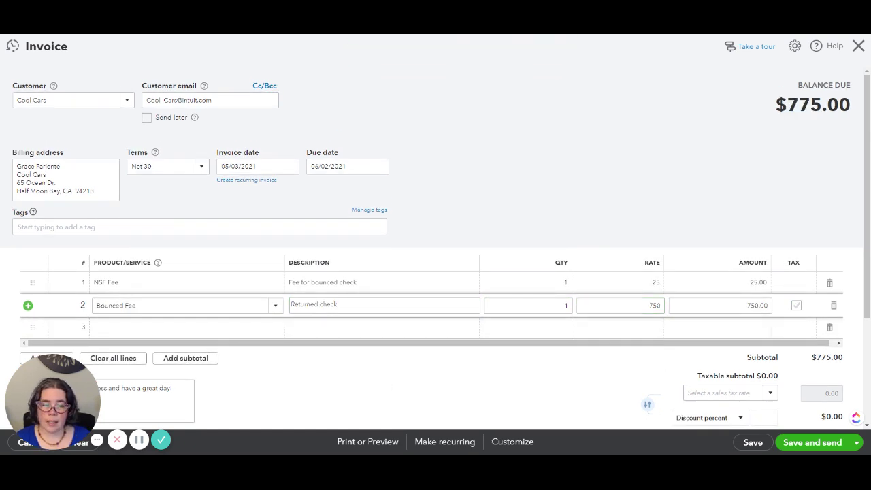
click(837, 270)
Replace the invoice message with 'Returned check', save and close invoice 1039.
scroll(558, 321, down, 2)
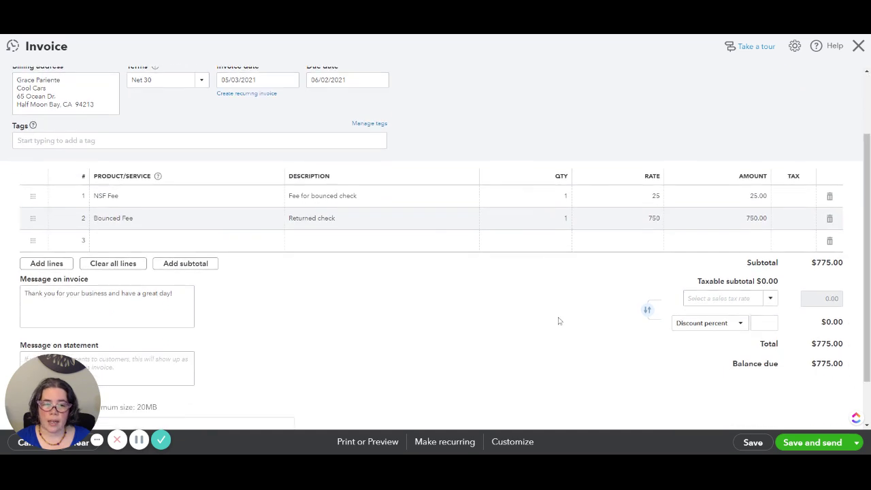
drag(174, 294, 5, 291)
text(R)
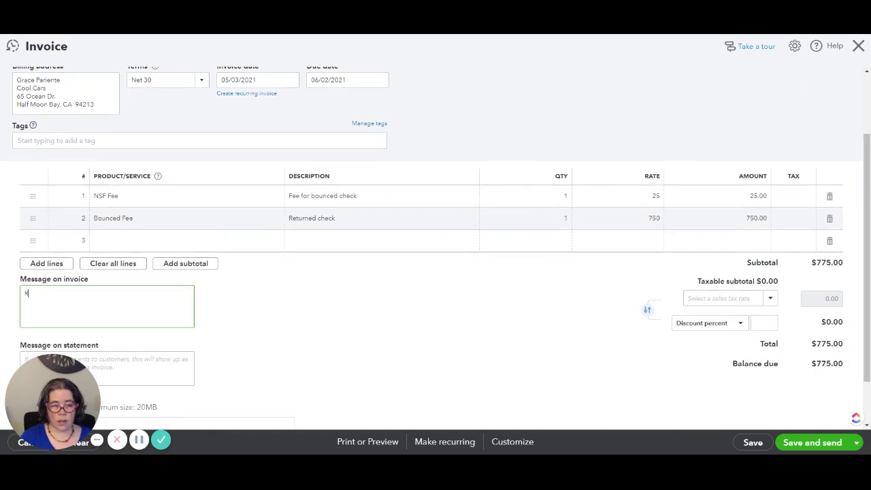
text(eturned )
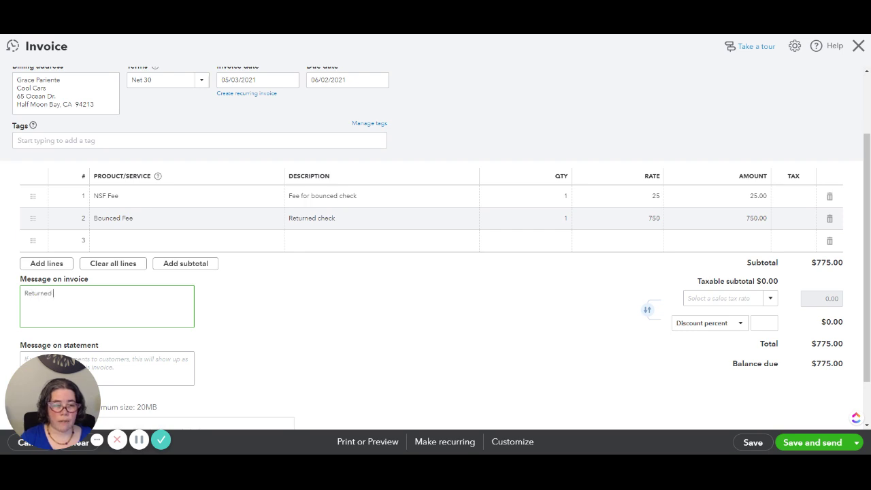
text(check)
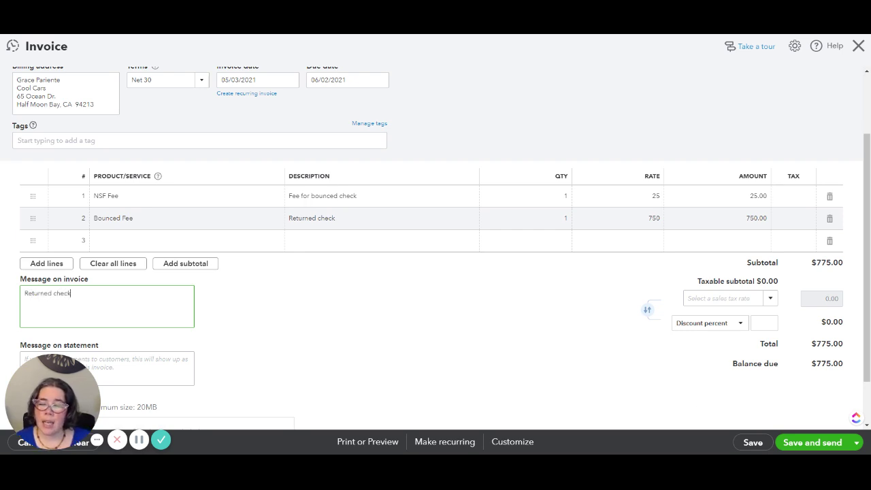
click(855, 443)
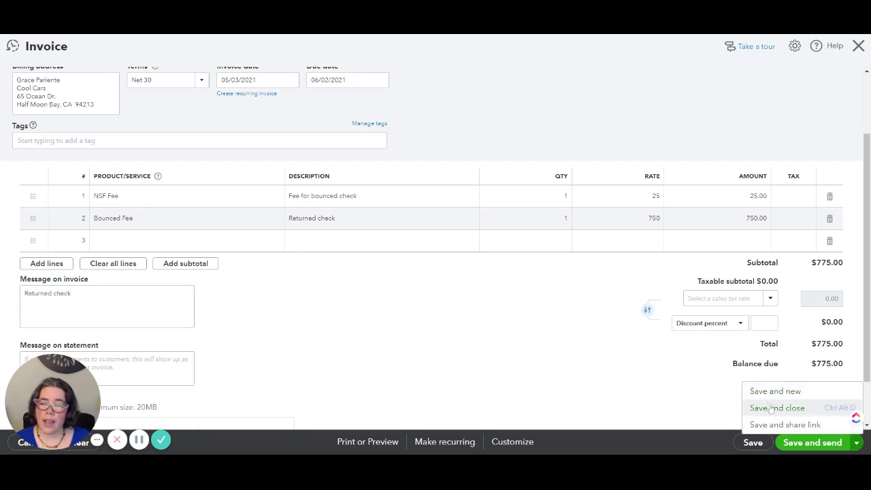
click(772, 409)
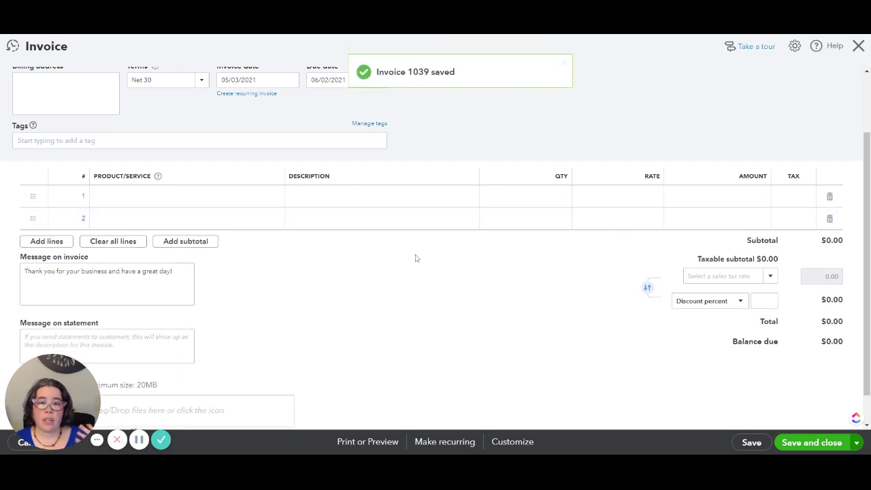
click(859, 59)
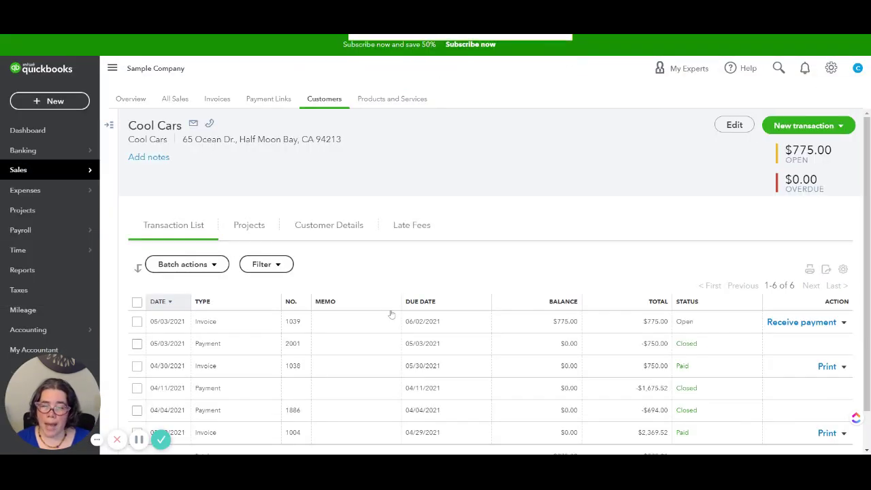
Open payment 2001 and move its $750 application from invoice 1038 to invoice 1039.
click(210, 346)
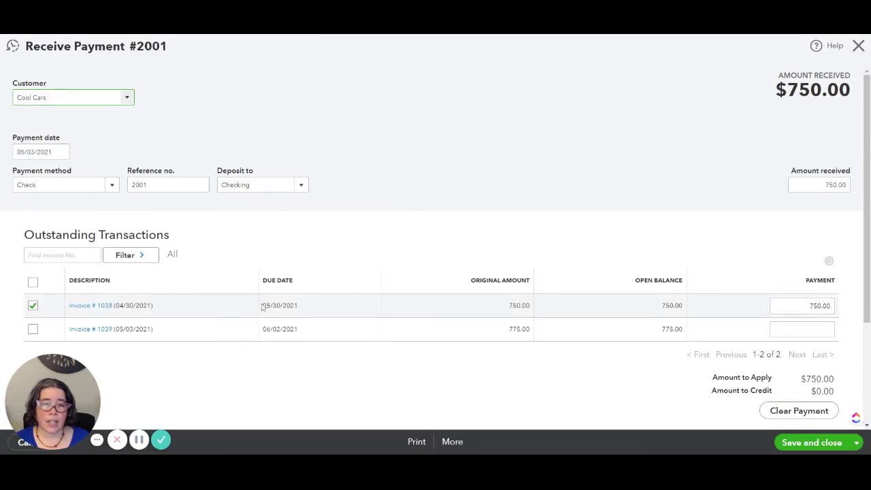
click(34, 307)
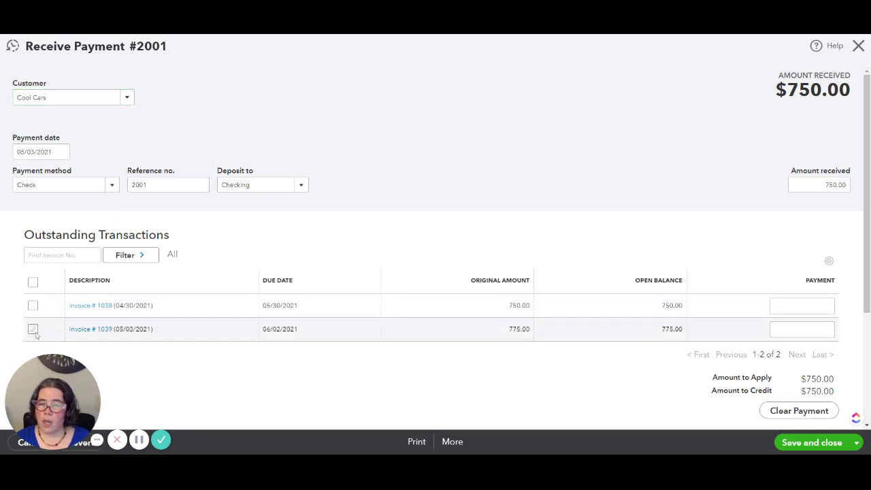
click(34, 331)
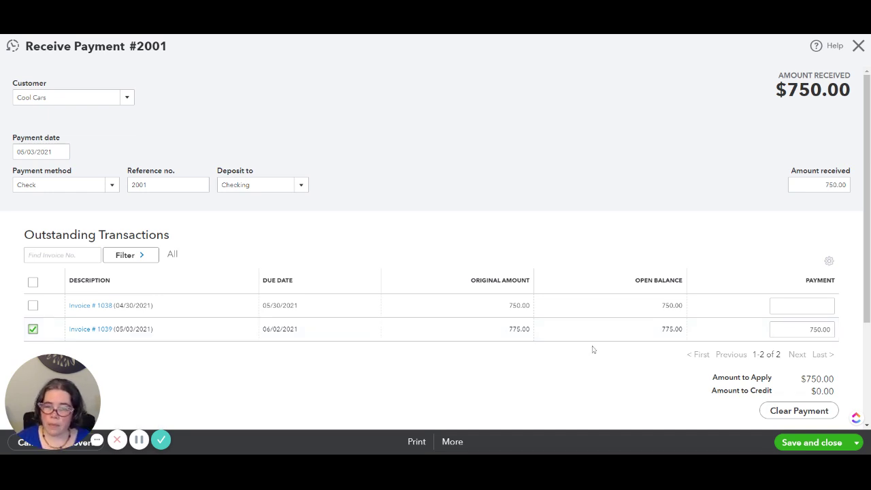
Save the edited payment, confirming the change to the linked transaction.
click(805, 444)
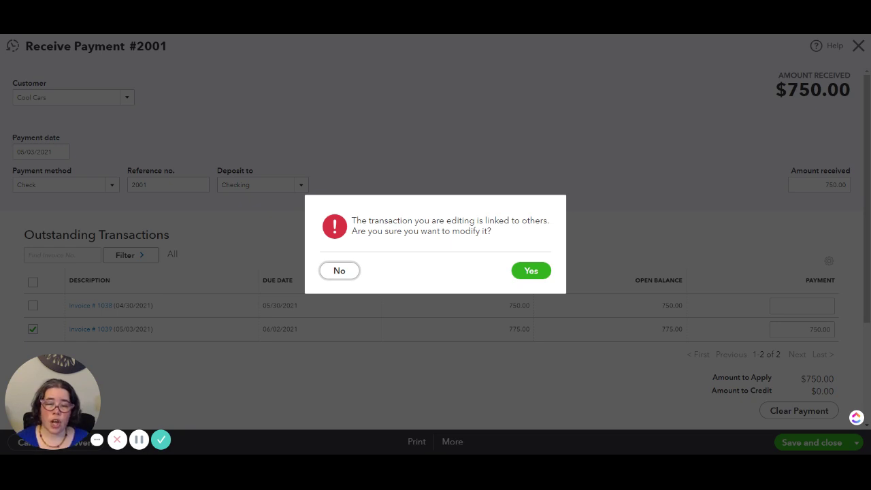
click(521, 272)
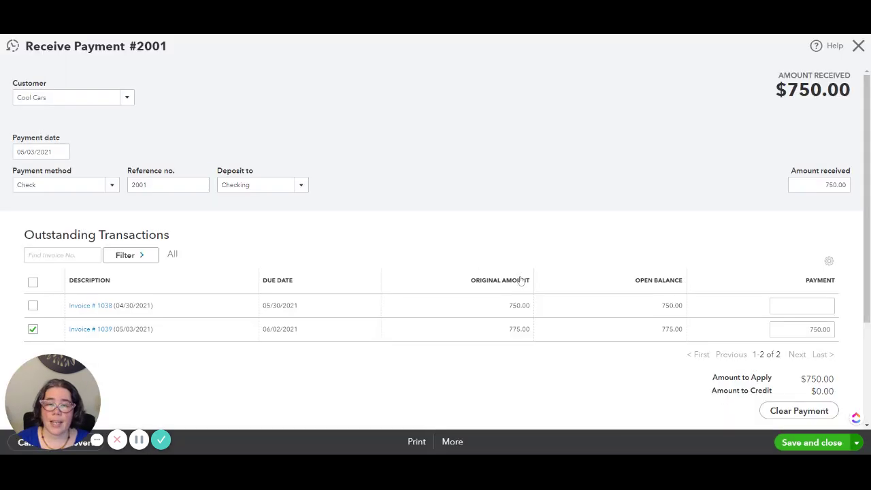
click(858, 45)
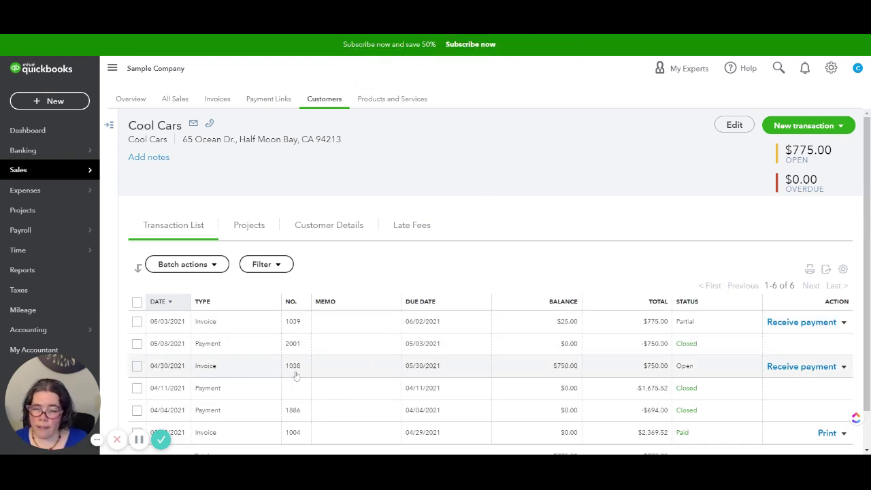
Review invoices 1038 ($750 open) and 1039 ($25 due) to verify their balances.
click(183, 370)
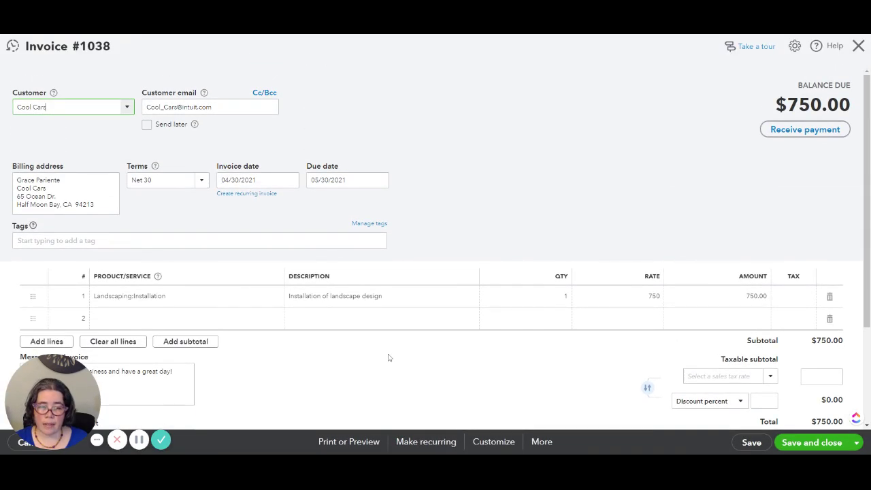
click(860, 46)
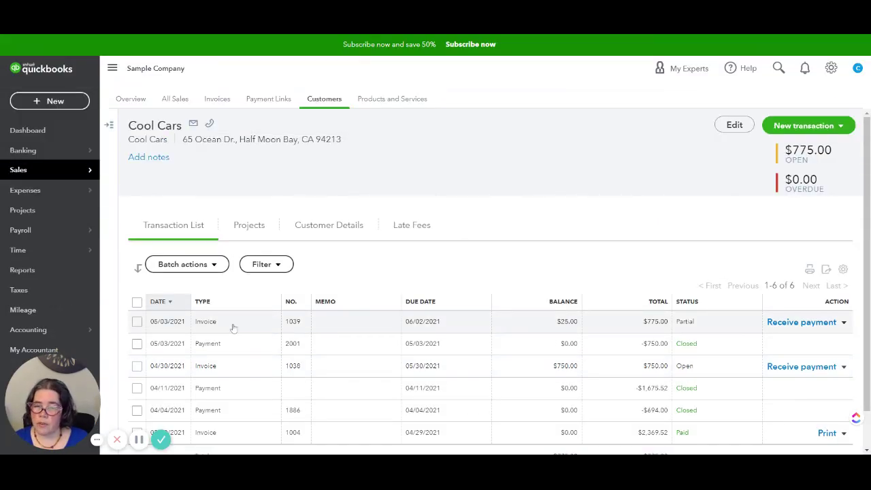
click(379, 318)
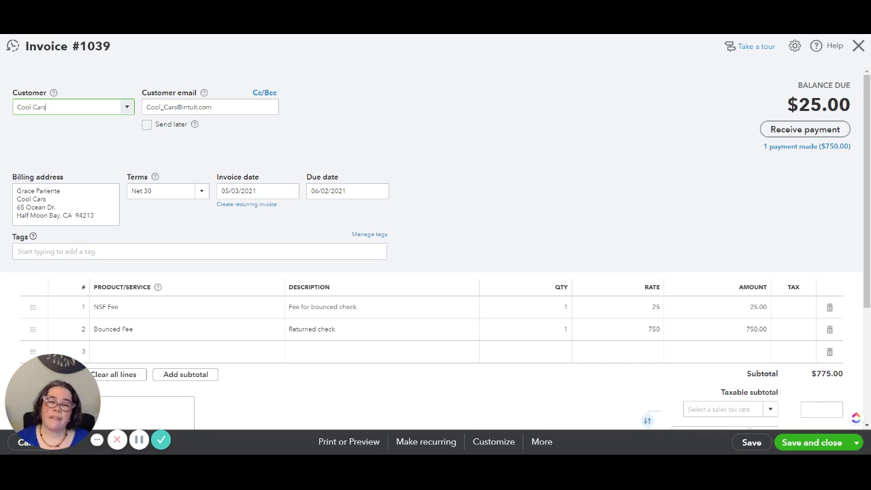
click(859, 45)
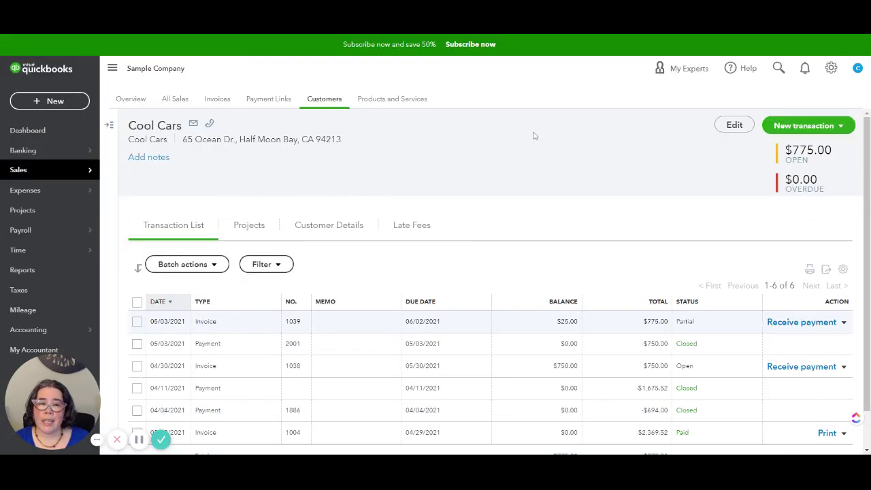
click(55, 103)
click(58, 183)
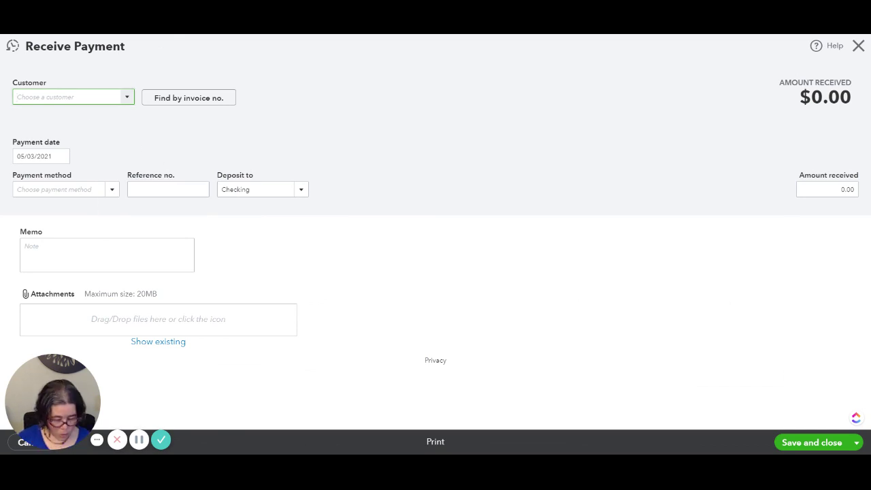
text(cool)
click(75, 136)
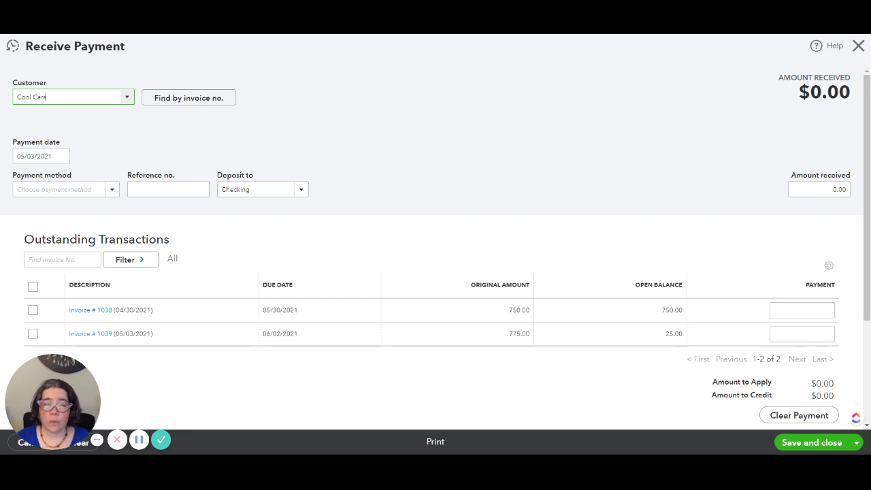
click(858, 47)
click(485, 261)
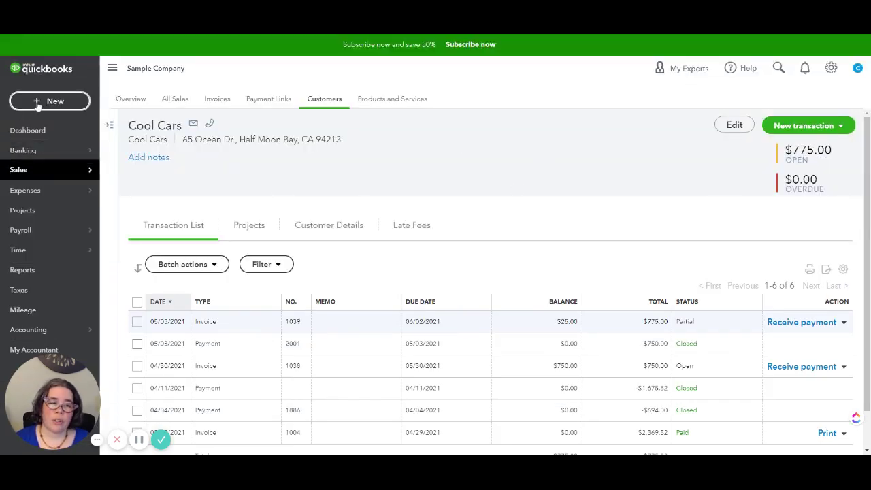
Start a new expense with payee Chase and reference number NSF Fee.
click(37, 104)
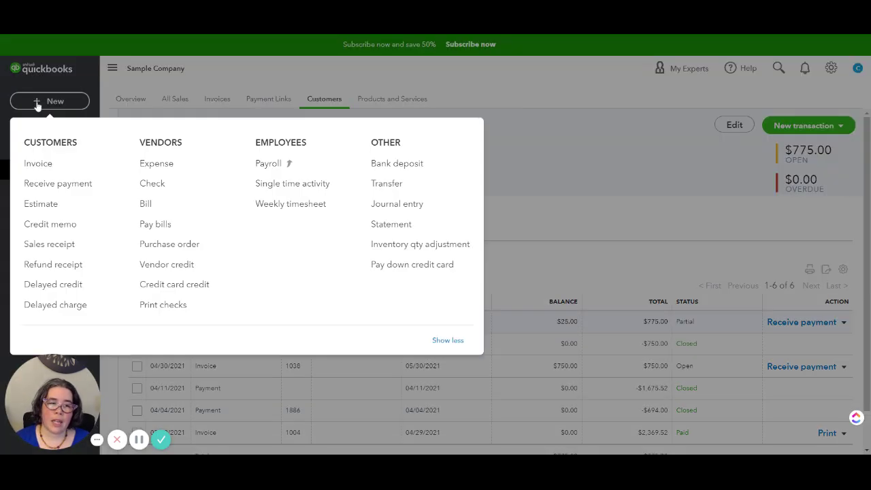
click(151, 158)
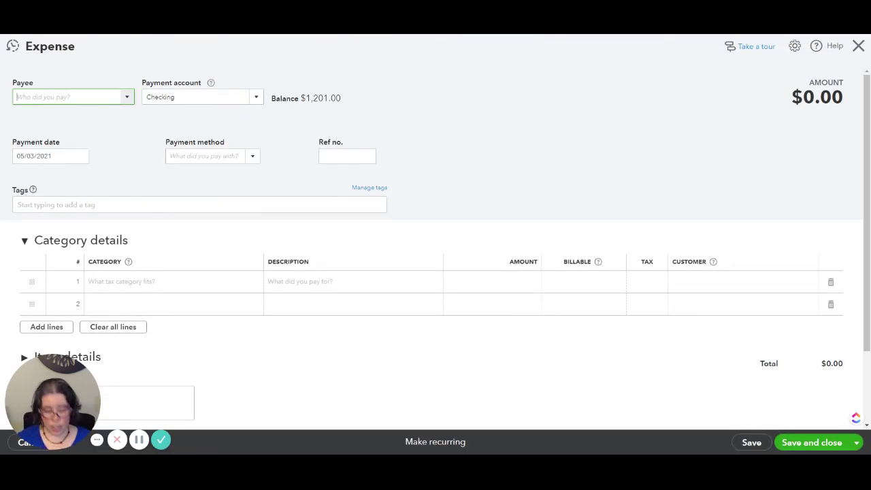
text(Chase)
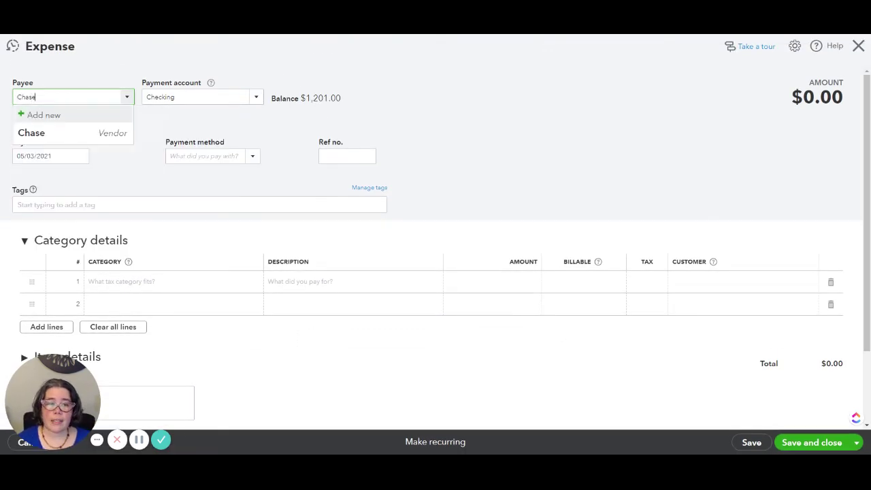
click(107, 132)
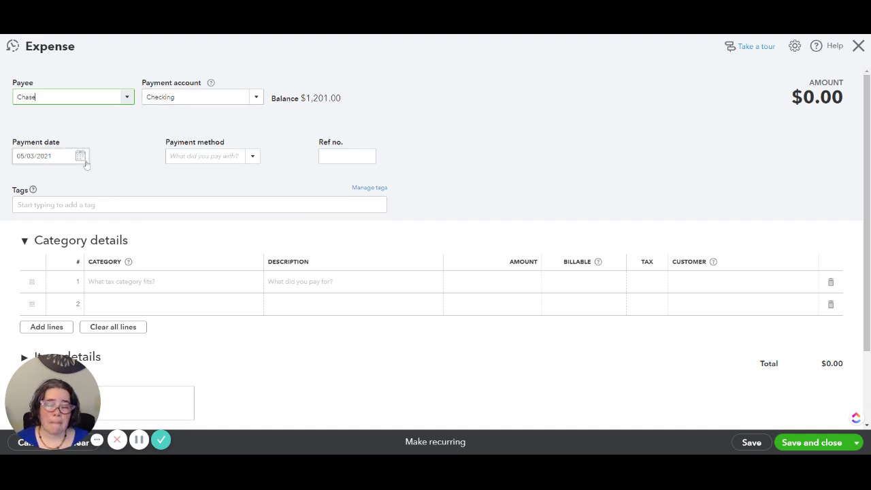
click(321, 156)
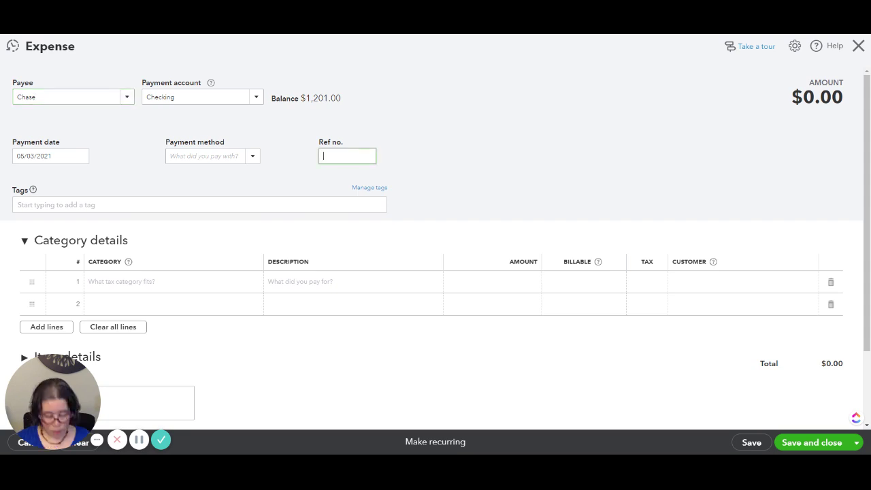
text(NSF Fee)
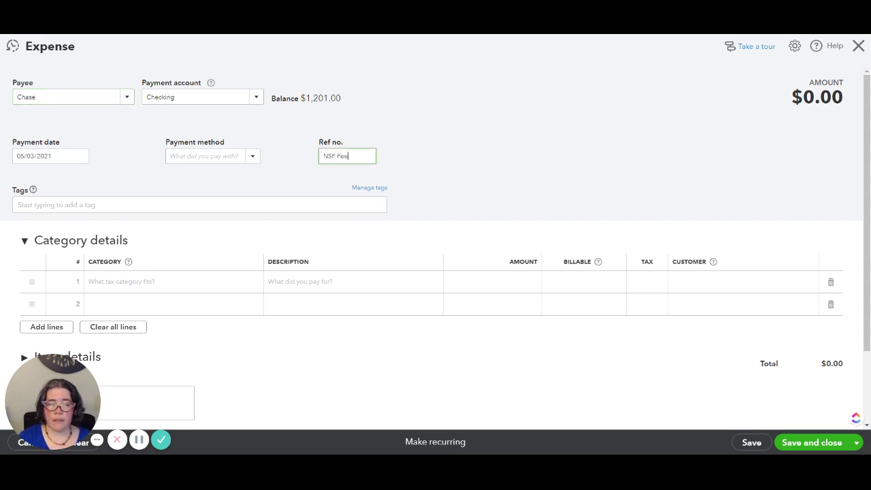
Categorize the expense line as Bank Charges for $25.00 and save it.
click(156, 284)
text(Bank Charges)
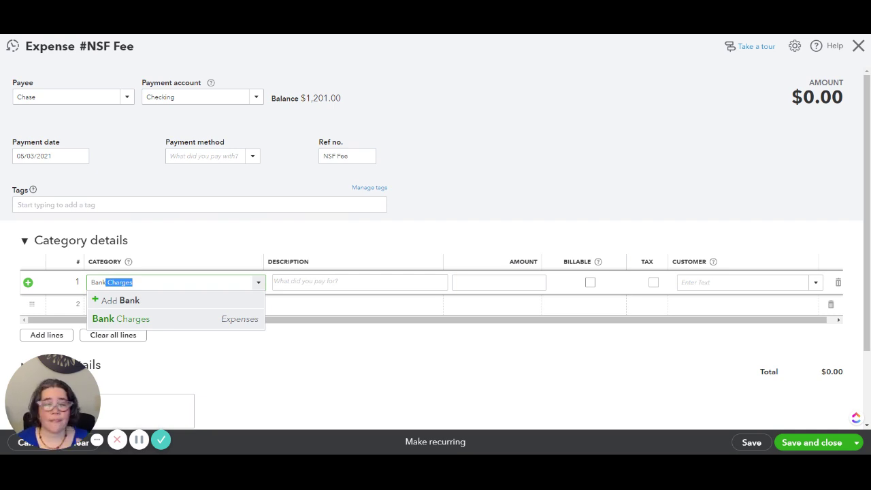
click(126, 319)
click(499, 282)
text(35)
key(BackSpace)
key(BackSpace)
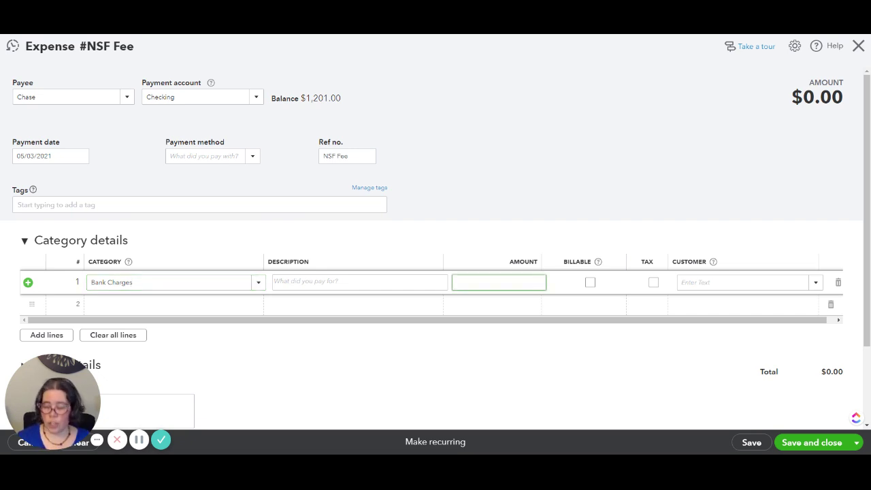
text(25.00)
click(800, 444)
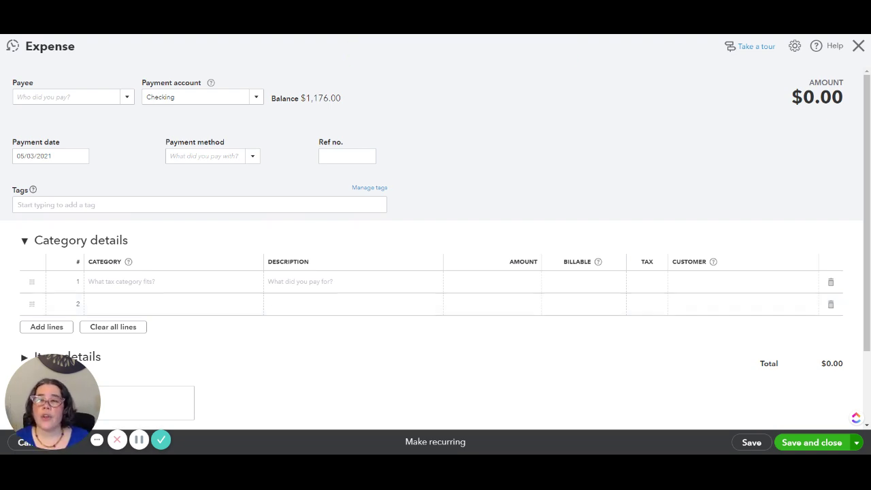
Go from Banking to the Checking bank register and dismiss the register tour tip.
click(859, 45)
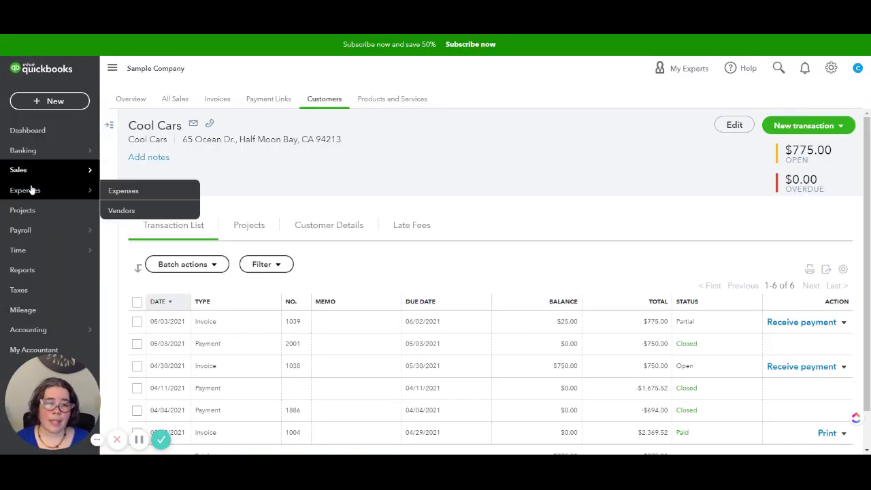
mouse_move(33, 151)
click(117, 151)
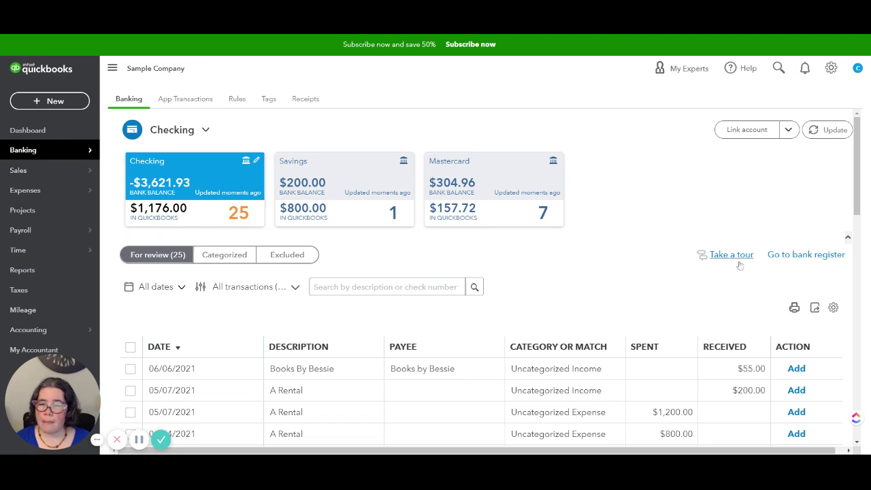
click(783, 257)
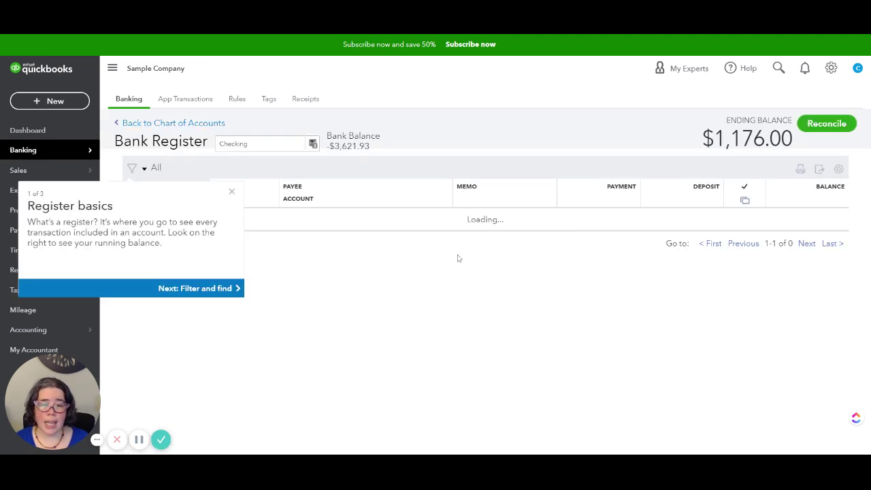
click(232, 219)
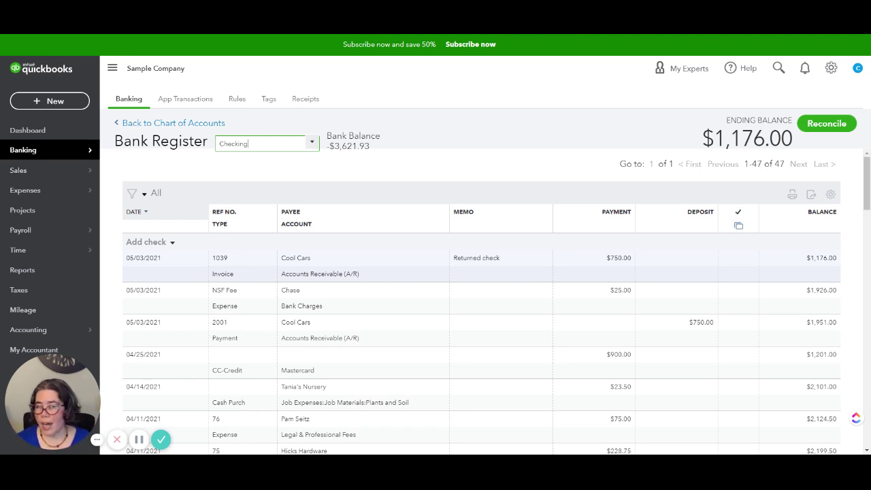
On the Banking For review list, expand the $55.00 Books By Bessie deposit from 06/06/2021.
mouse_move(53, 151)
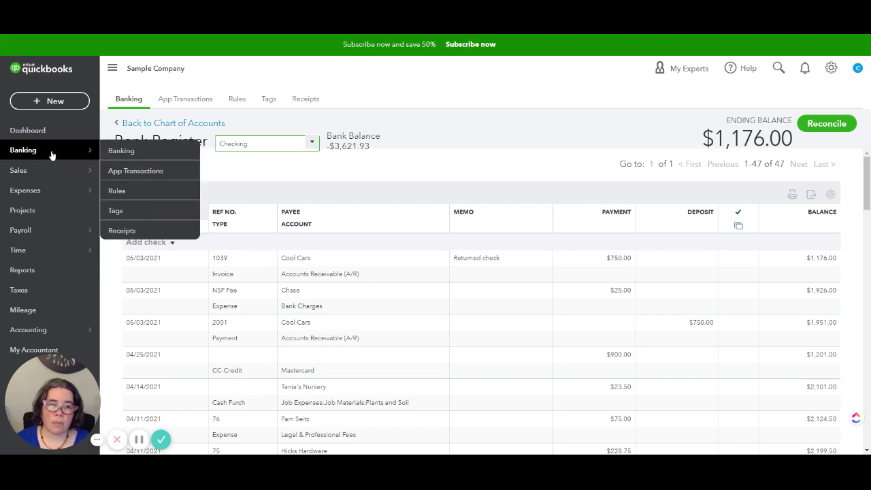
click(116, 153)
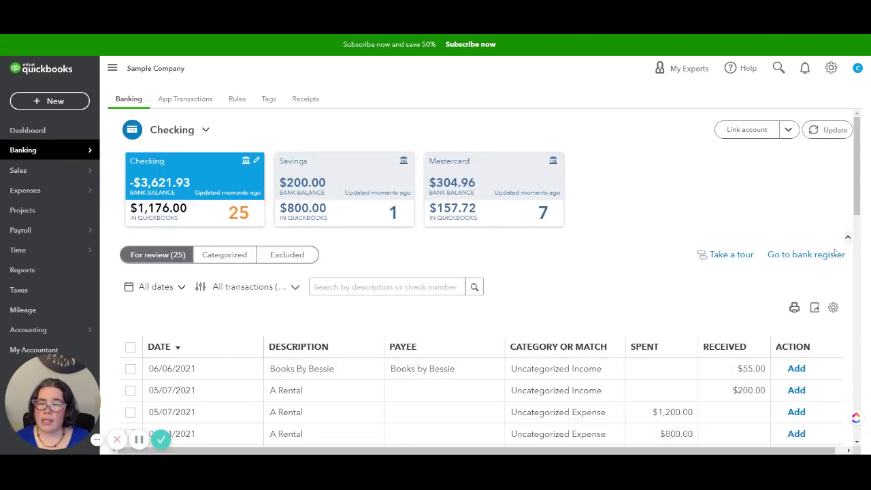
scroll(859, 193, down, 2)
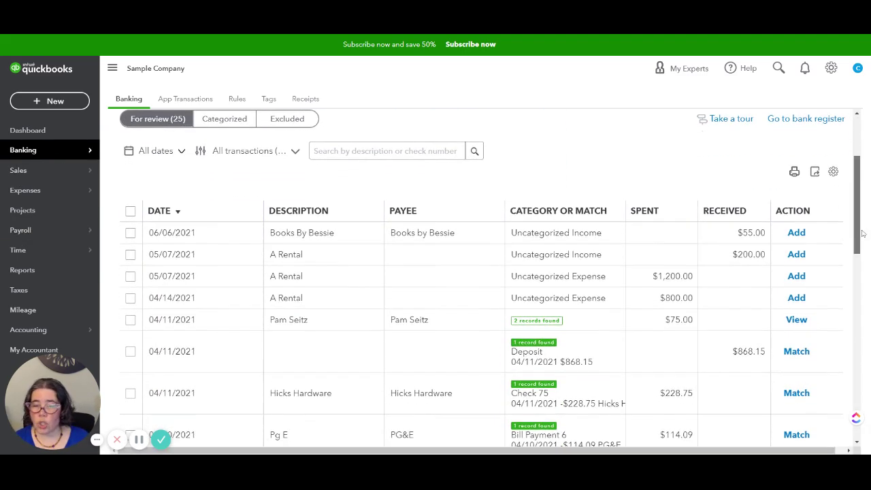
click(328, 235)
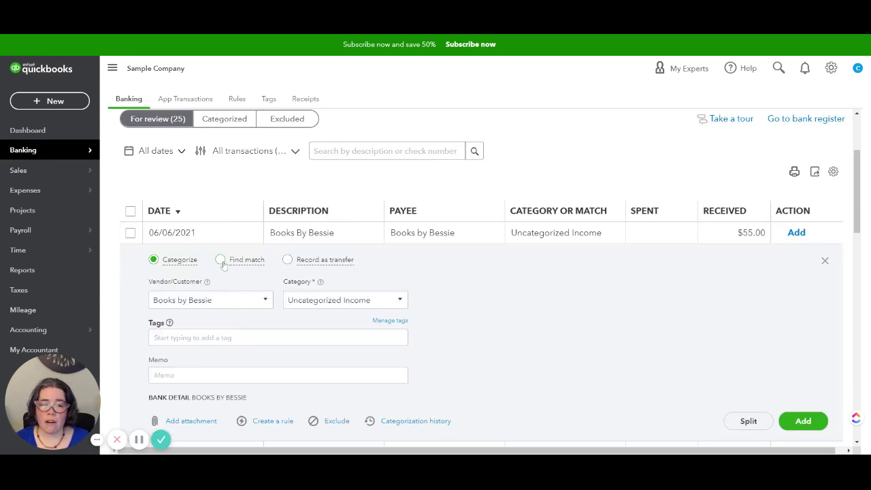